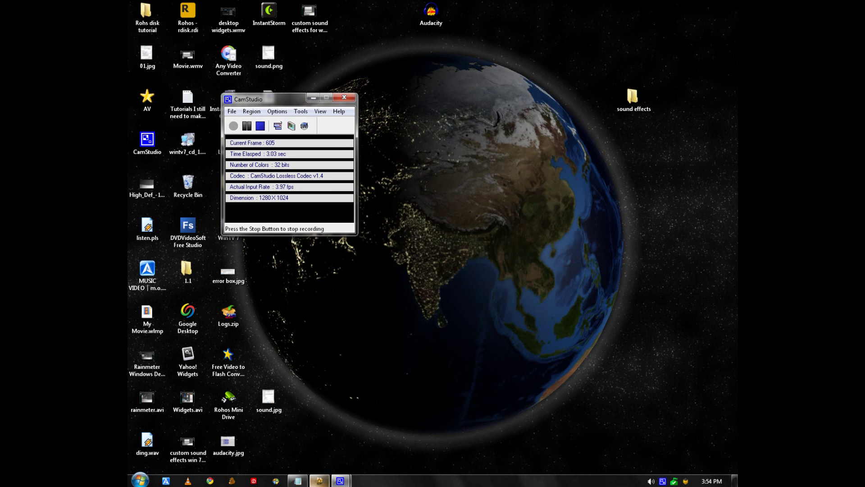
Step: Look over the DeskScapes 3 background gallery, minimize it, and restore the Notepad notes
mouse_move(317, 482)
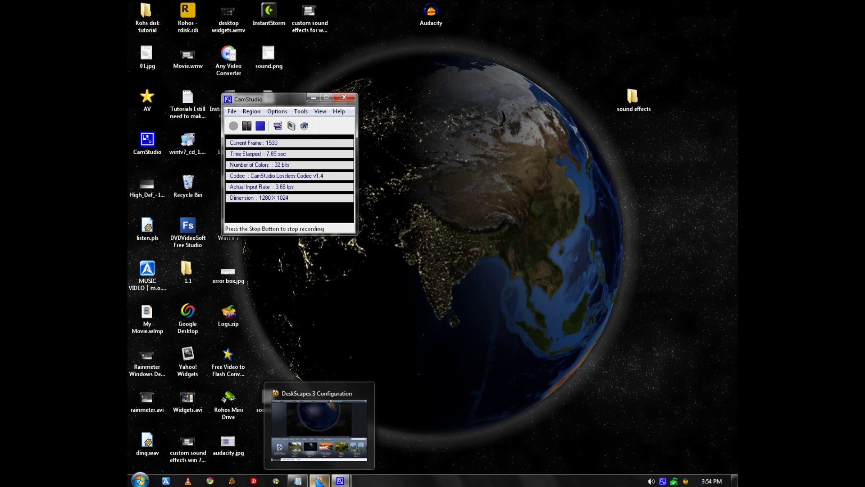
click(319, 481)
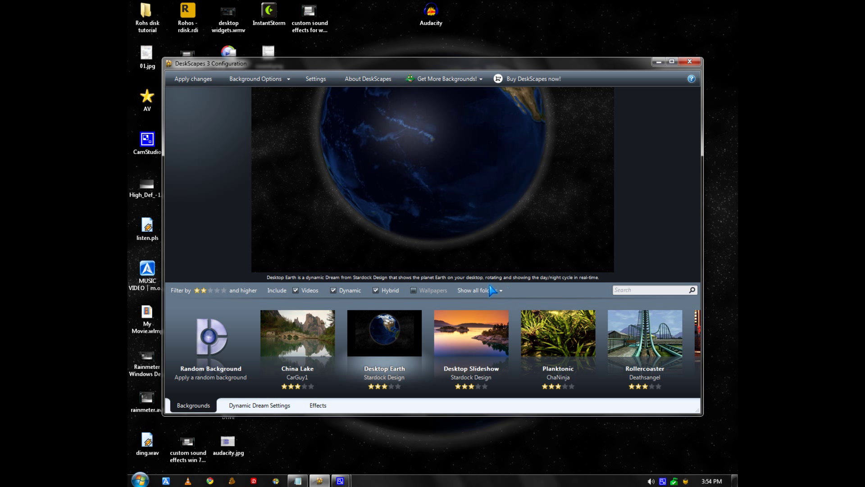
click(658, 62)
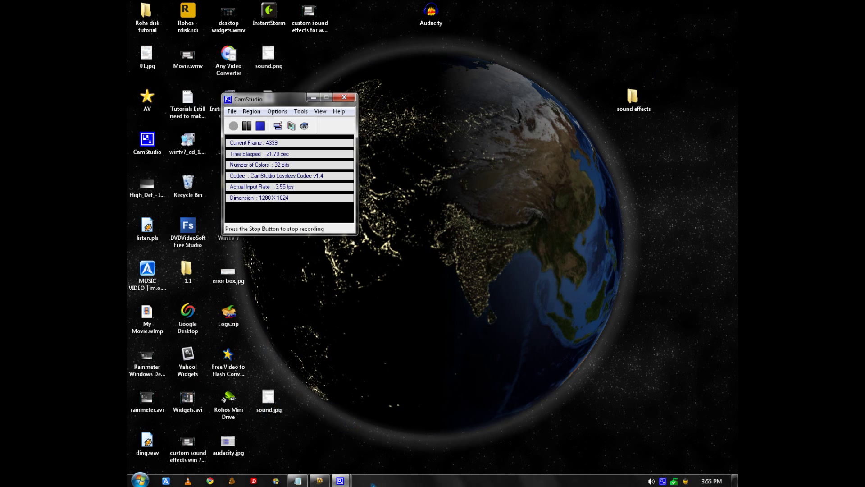
click(298, 483)
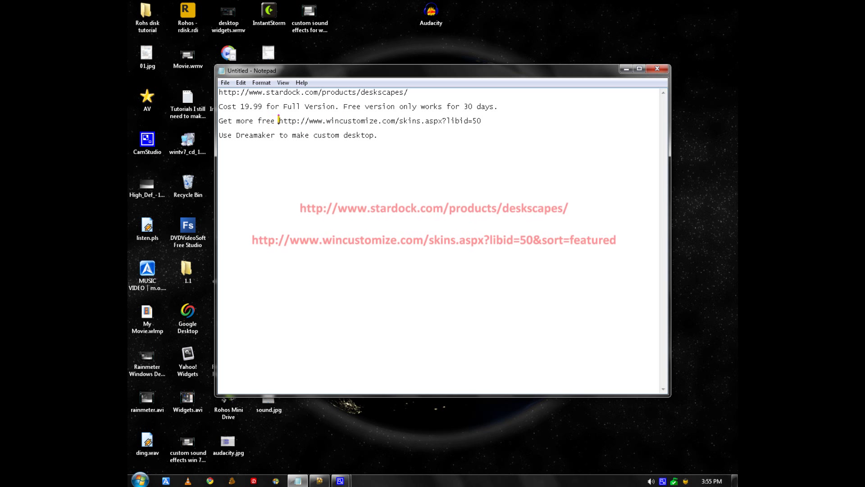
Step: Select the wincustomize.com link in the notes, minimize Notepad, and open the Start menu
drag(279, 121, 482, 123)
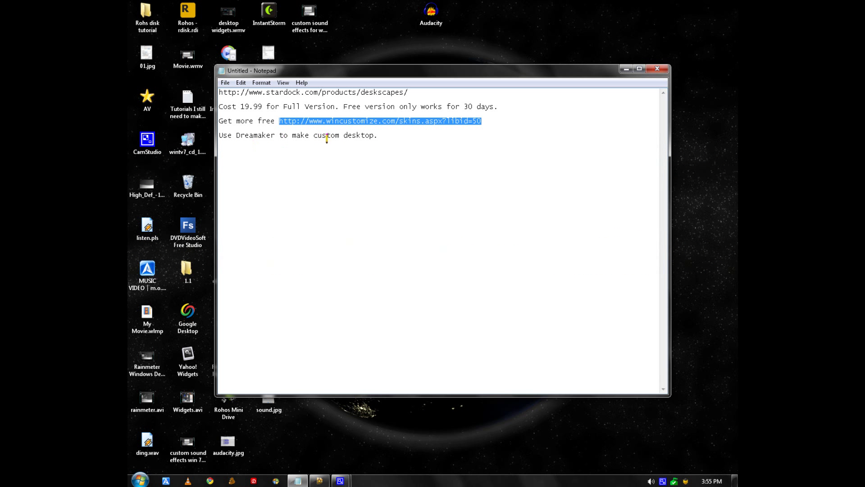
click(626, 70)
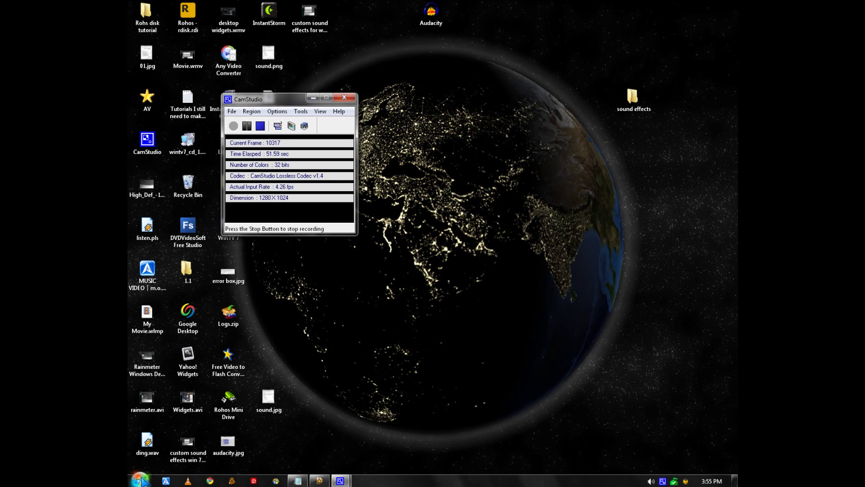
click(140, 480)
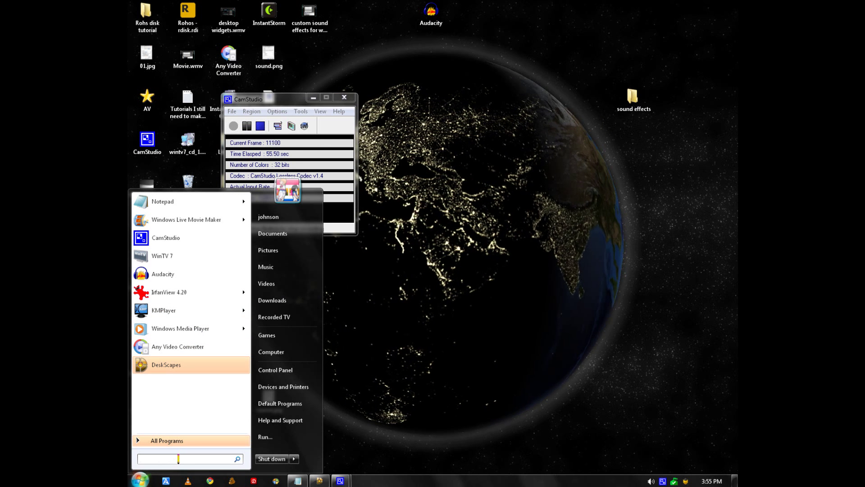
click(178, 459)
text(dream)
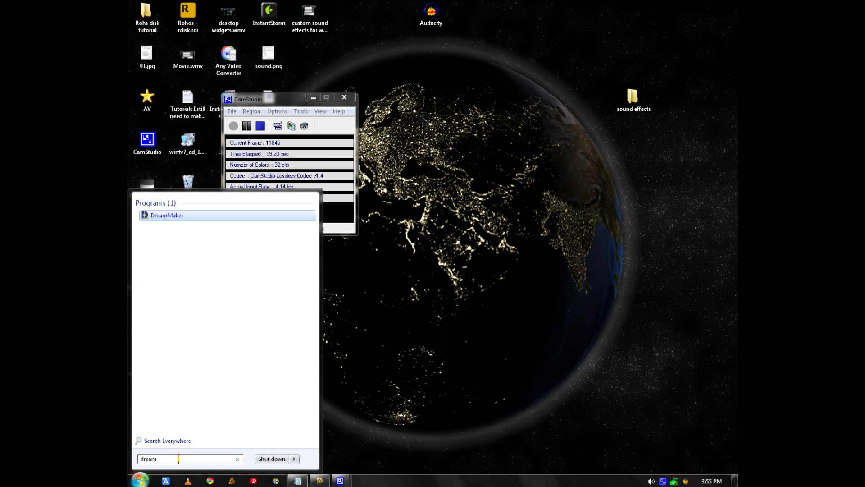
key(Return)
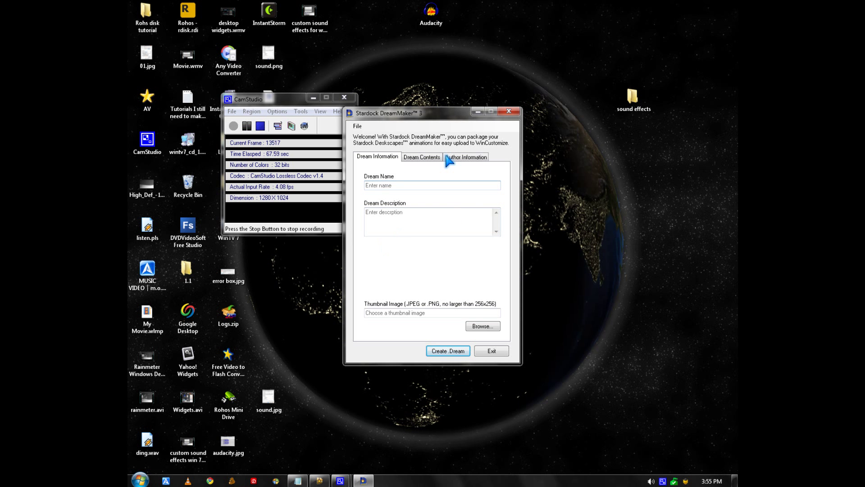
click(429, 157)
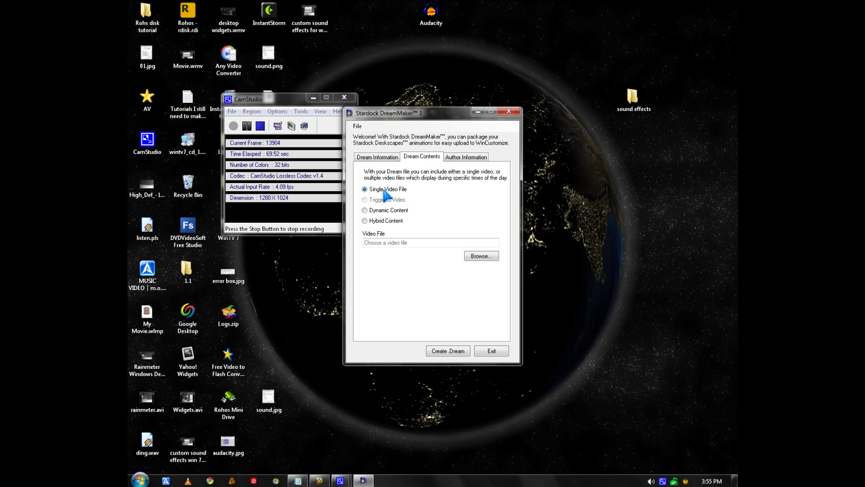
click(480, 256)
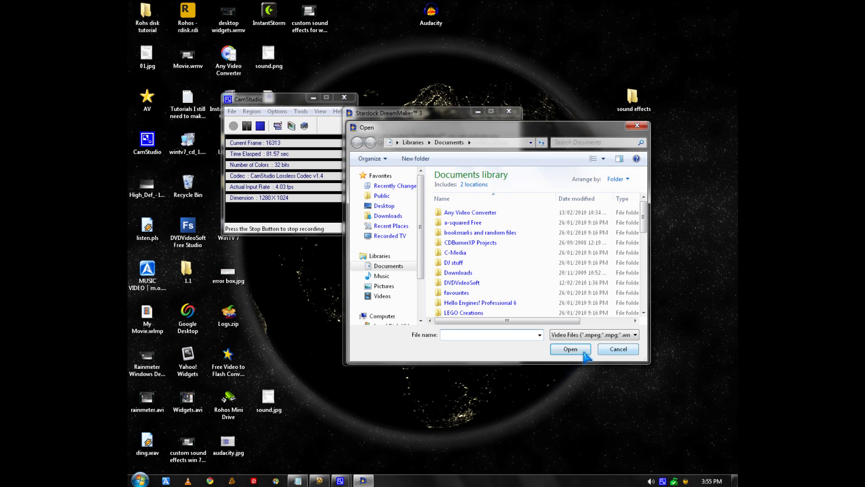
click(618, 349)
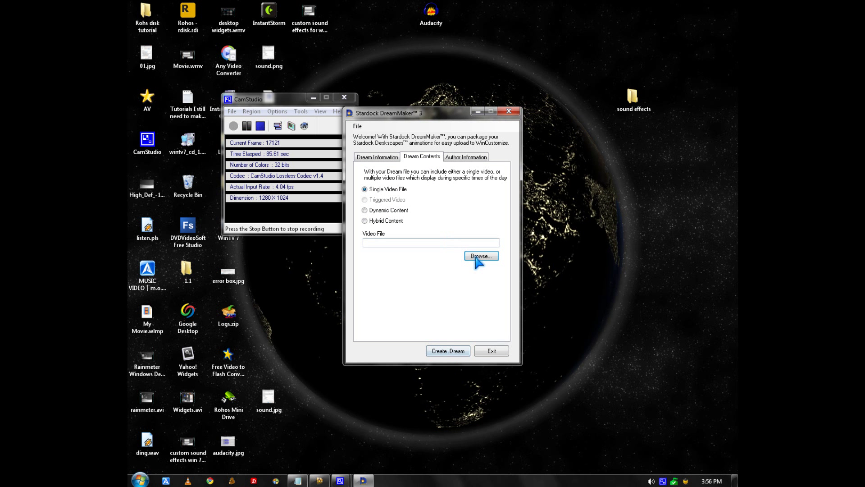
click(498, 353)
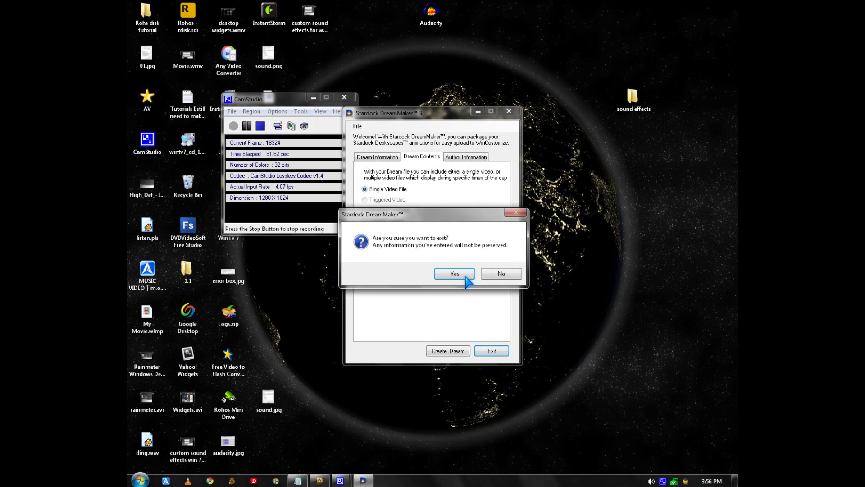
click(454, 275)
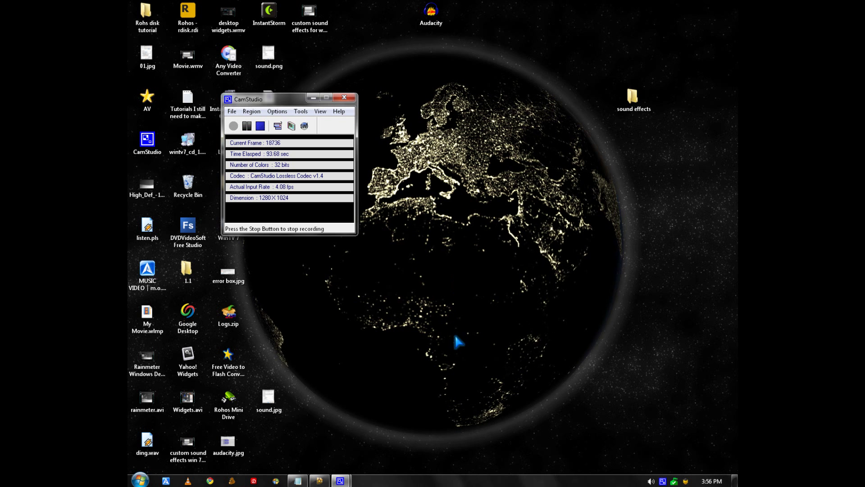
Step: Open Configure DeskScapes from the desktop's right-click menu
click(463, 245)
right_click(461, 244)
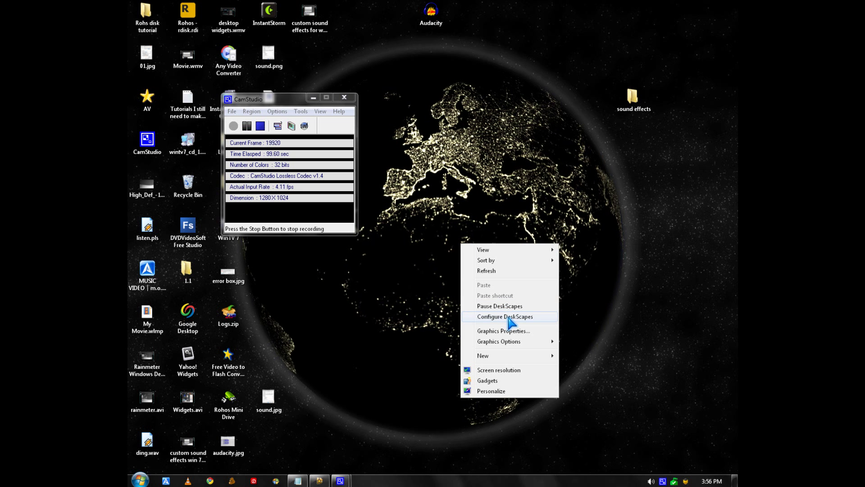
click(511, 317)
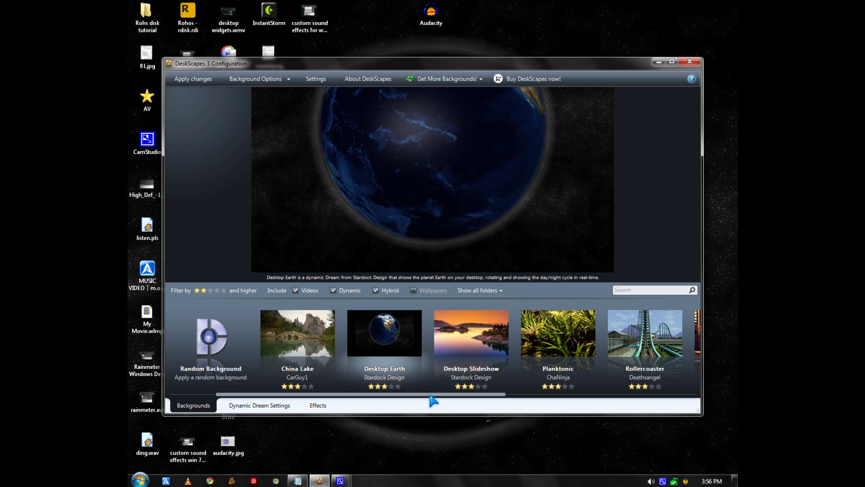
Step: Scroll the background gallery from China Lake through Winter Snow and back
drag(431, 398, 492, 398)
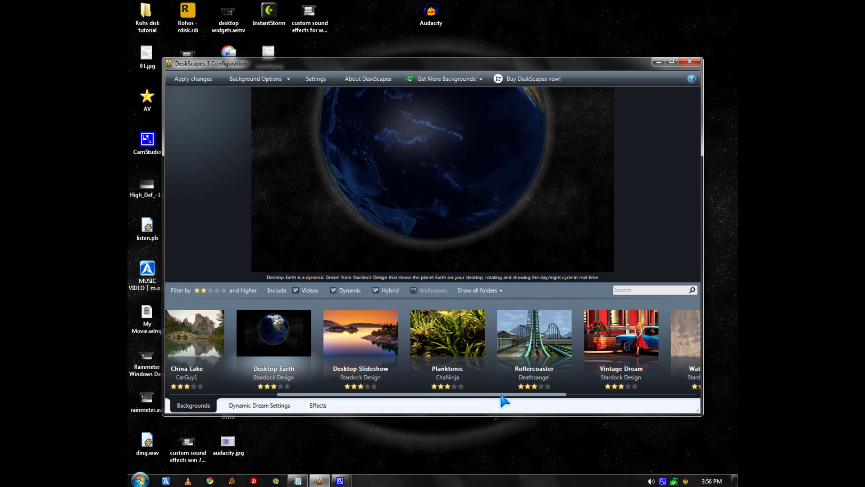
drag(504, 400, 568, 401)
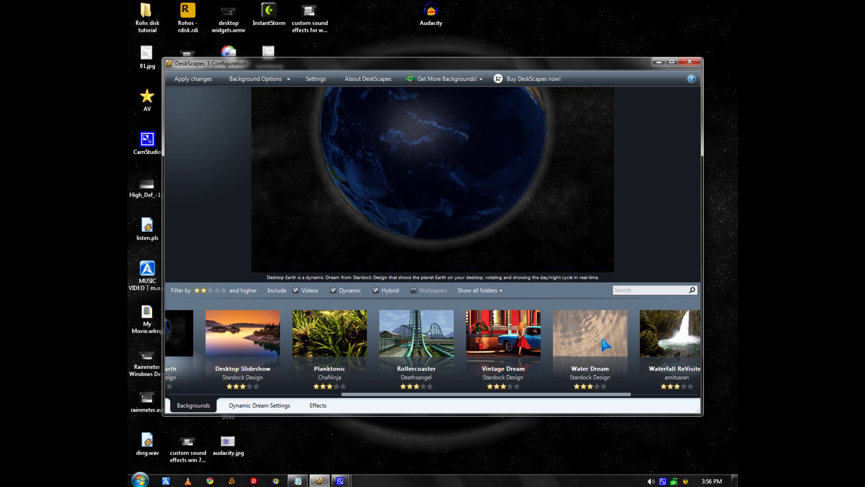
drag(610, 395, 685, 393)
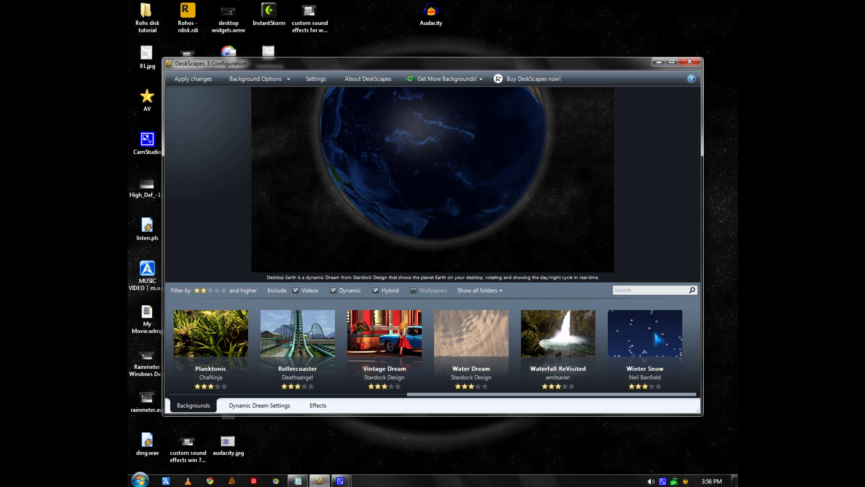
drag(576, 396, 335, 400)
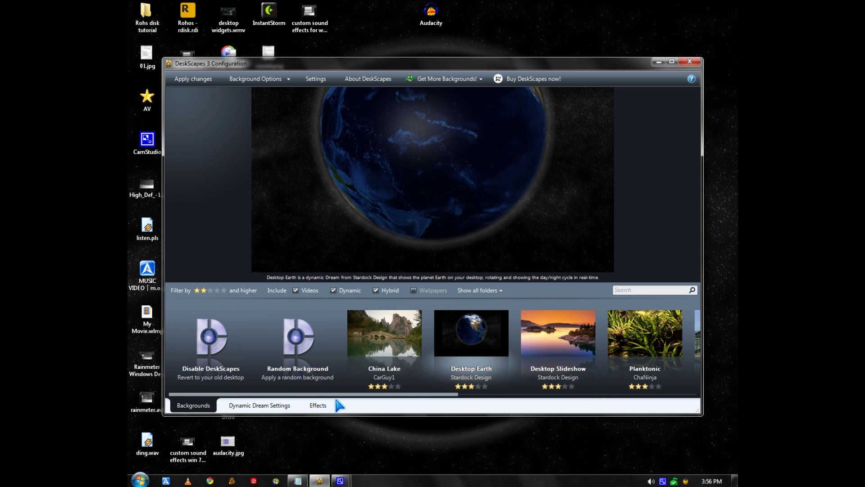
Step: Apply the China Lake dream as the background and minimize the configuration window
click(395, 348)
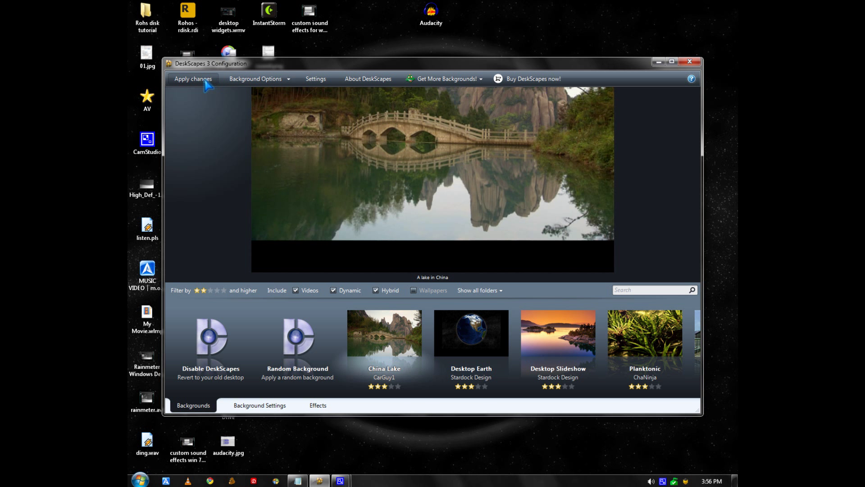
click(208, 81)
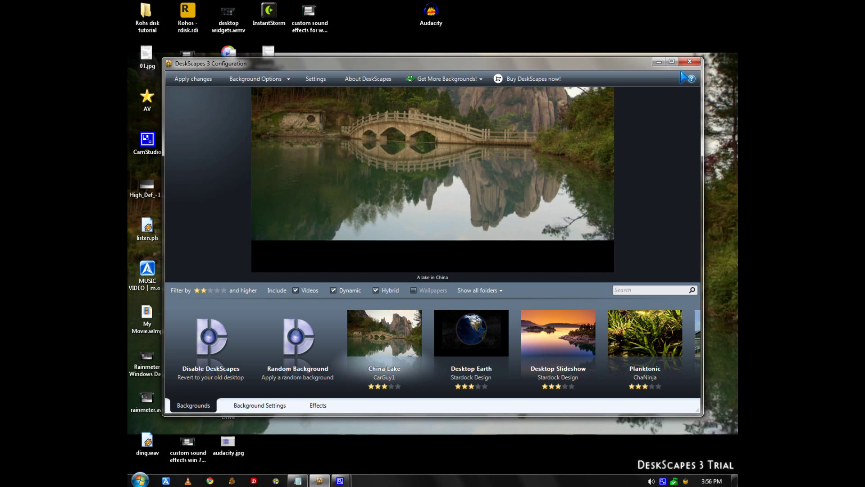
click(658, 62)
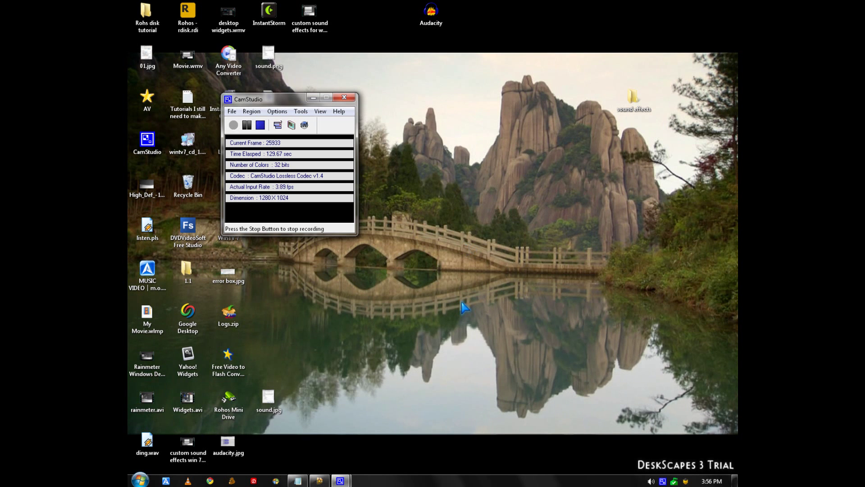
Step: Reopen the DeskScapes configuration, apply the Waterfall ReVisited dream, and minimize the window
click(412, 351)
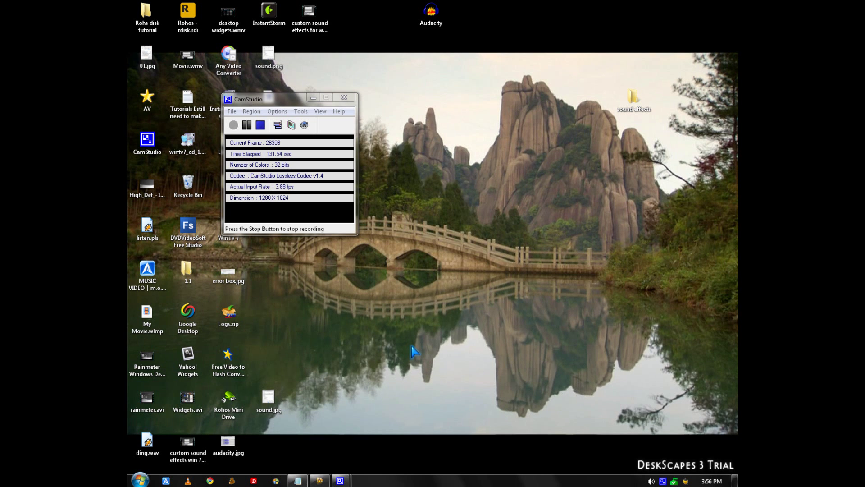
right_click(411, 346)
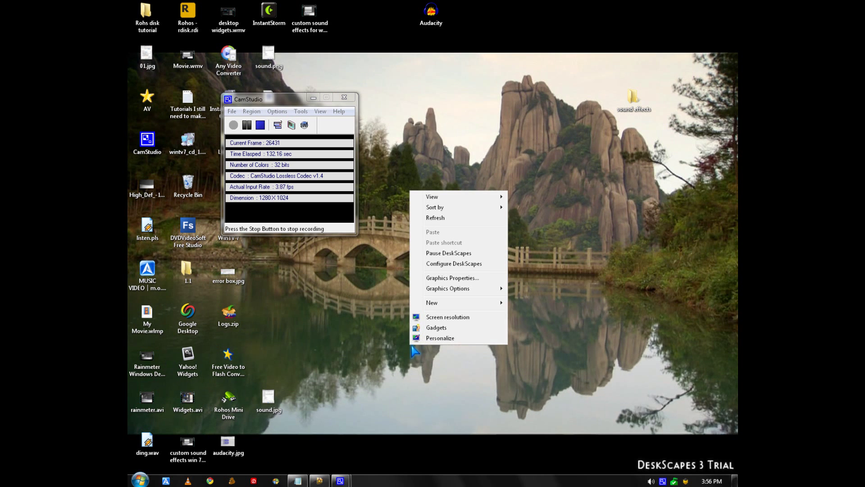
click(479, 263)
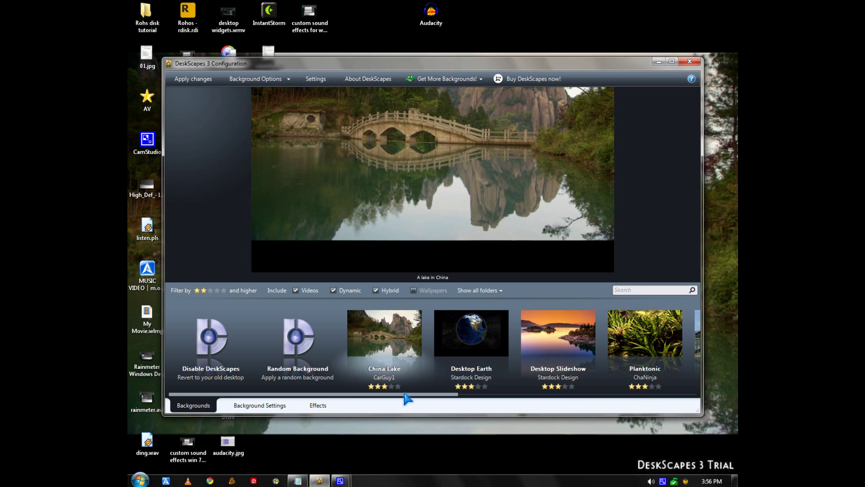
drag(408, 395, 641, 395)
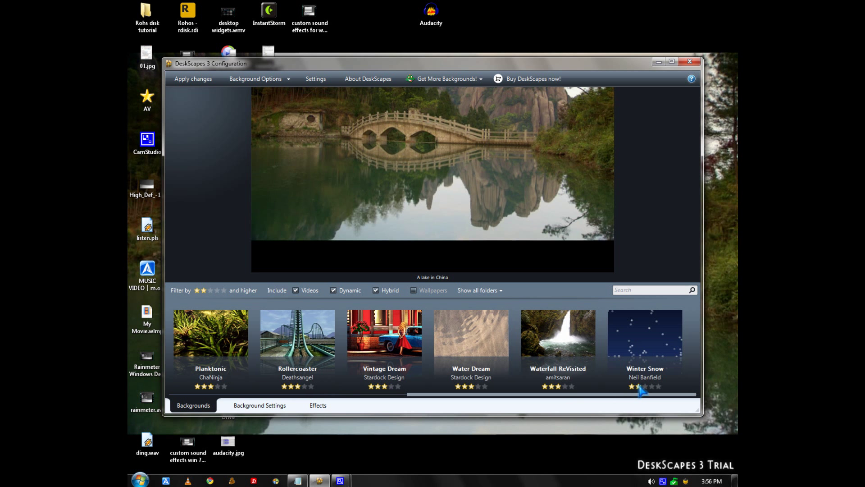
click(558, 340)
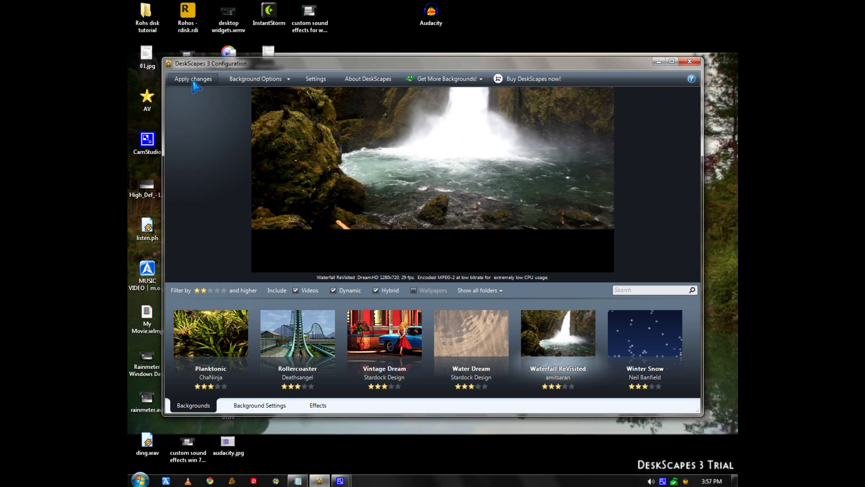
click(219, 81)
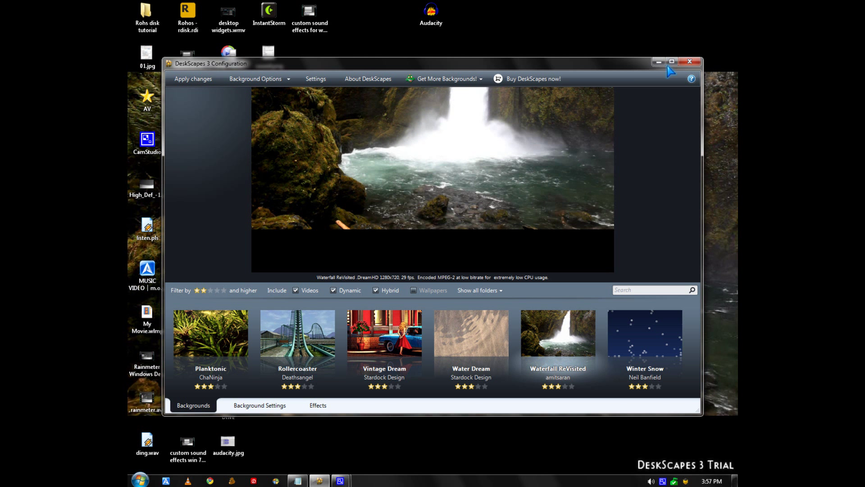
click(659, 61)
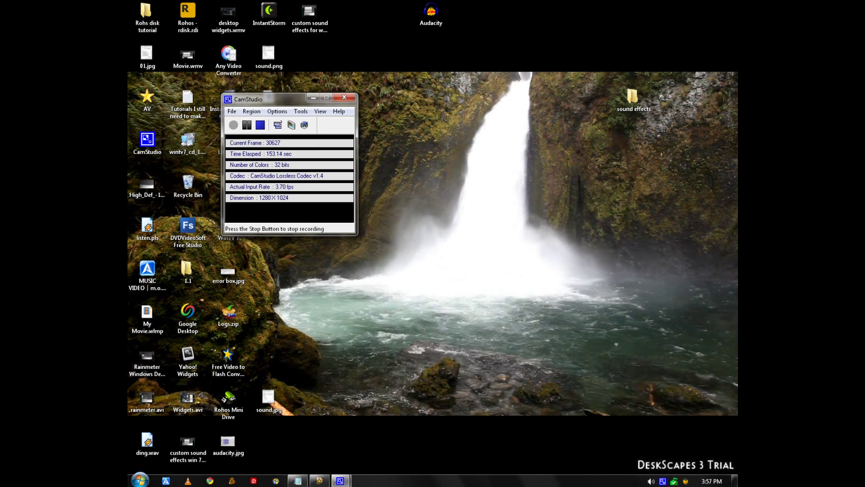
Step: Pause the animated waterfall wallpaper from the desktop menu, then resume it
right_click(457, 424)
right_click(462, 214)
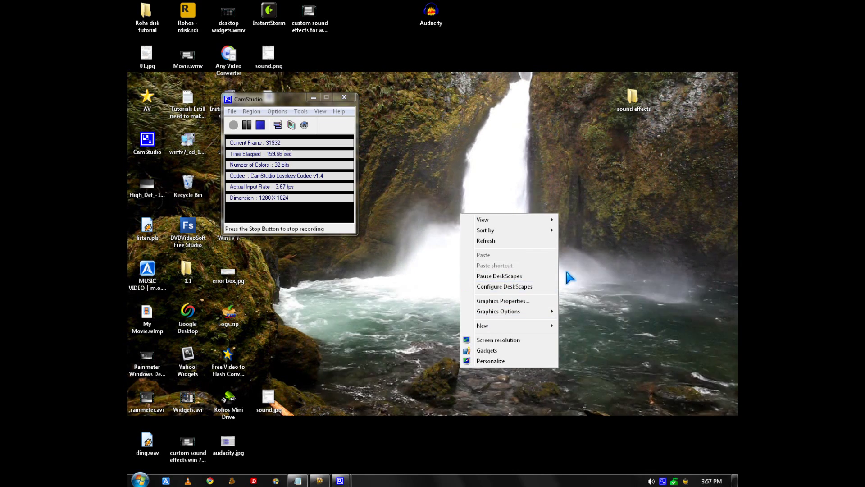
click(514, 276)
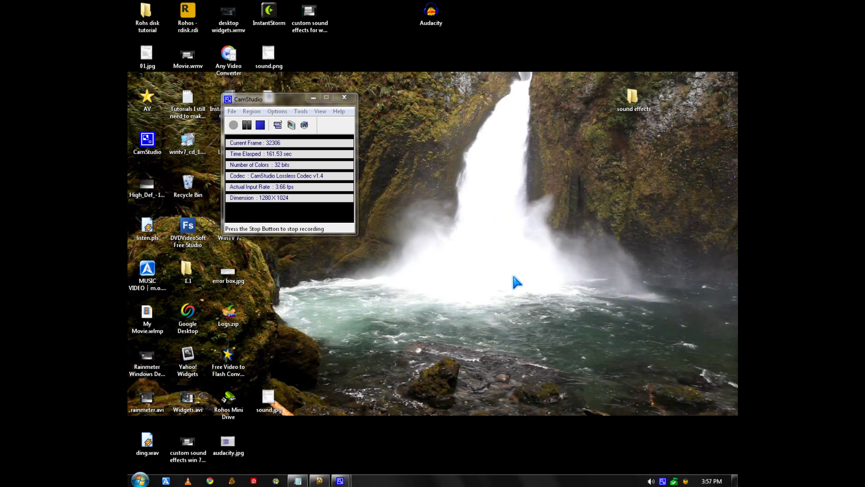
right_click(464, 198)
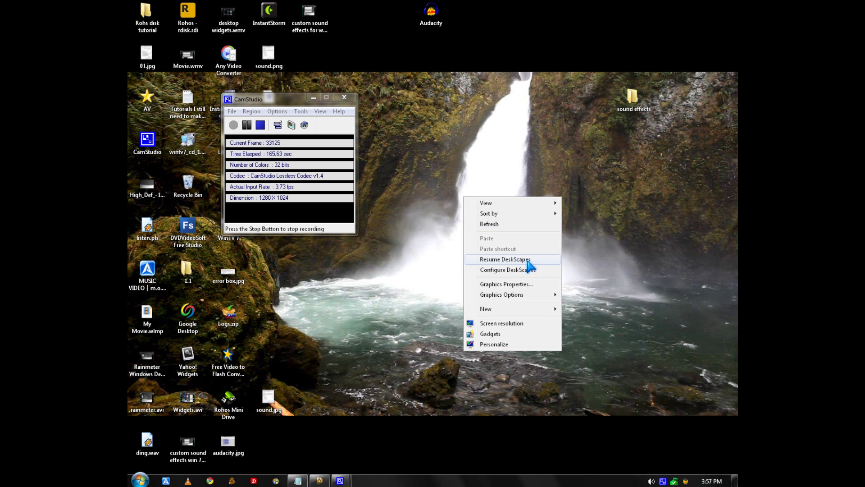
click(528, 262)
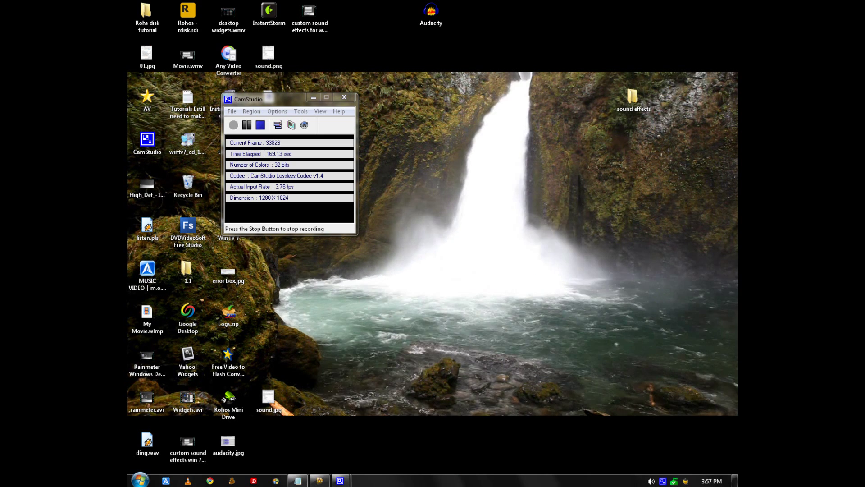
Step: Dismiss the taskbar menu and reopen Configure DeskScapes from the desktop menu
right_click(446, 481)
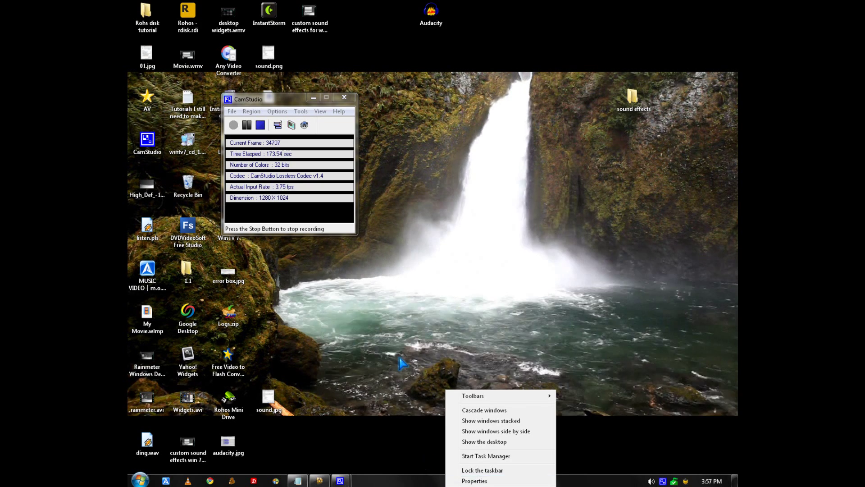
click(398, 202)
right_click(399, 202)
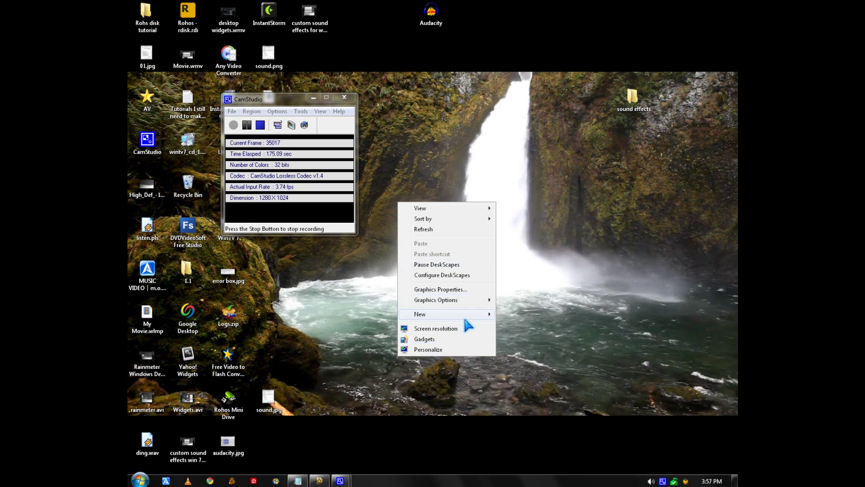
mouse_move(460, 298)
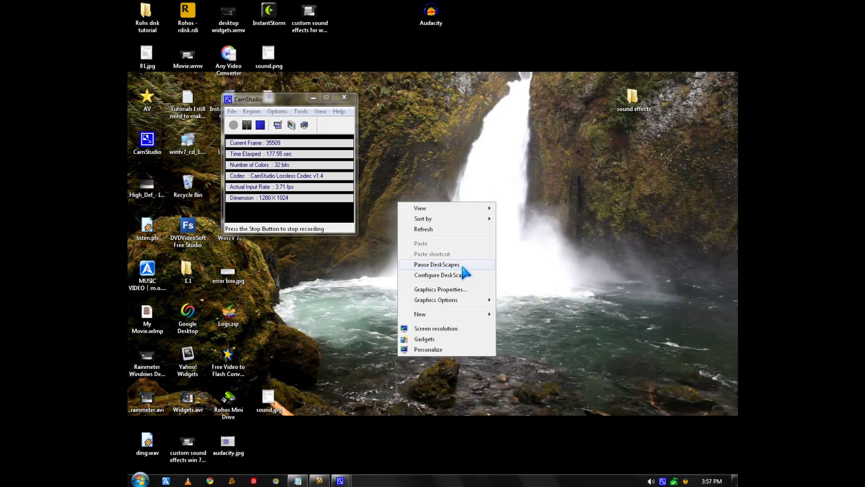
click(461, 276)
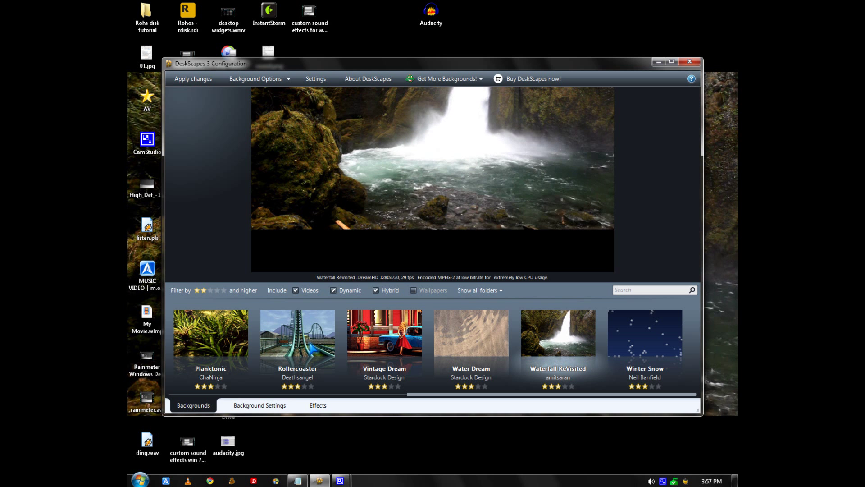
Step: Apply the Rollercoaster dream as wallpaper and minimize the configuration window
click(313, 351)
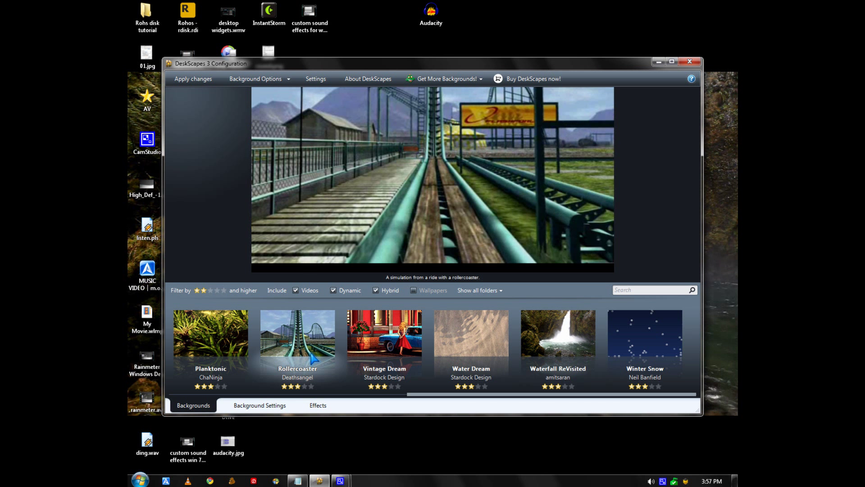
click(197, 79)
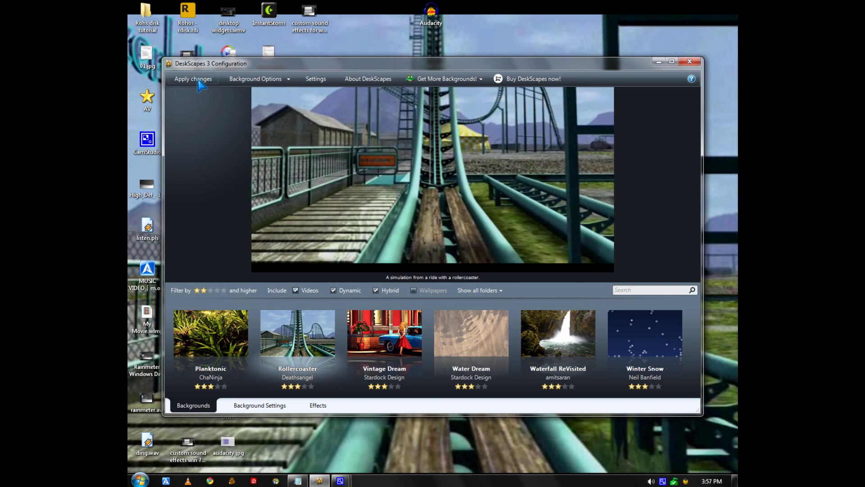
click(659, 65)
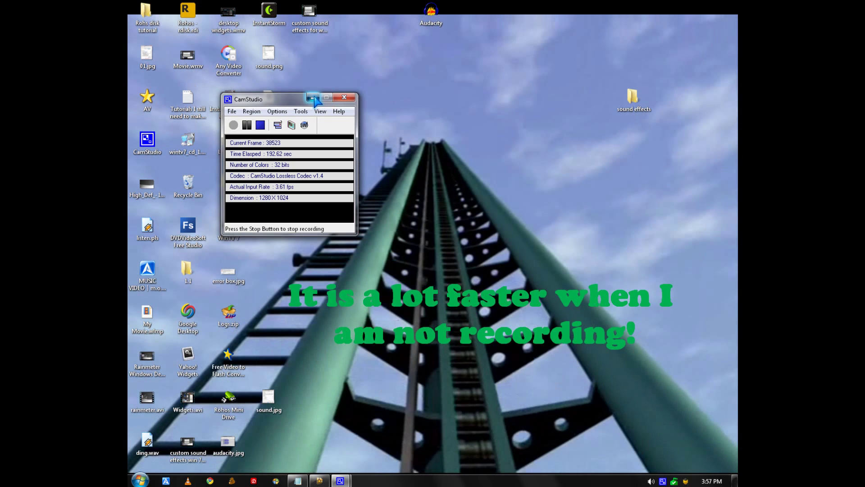
Step: Minimize the CamStudio recorder window so the Rollercoaster wallpaper plays on a clear desktop
click(312, 97)
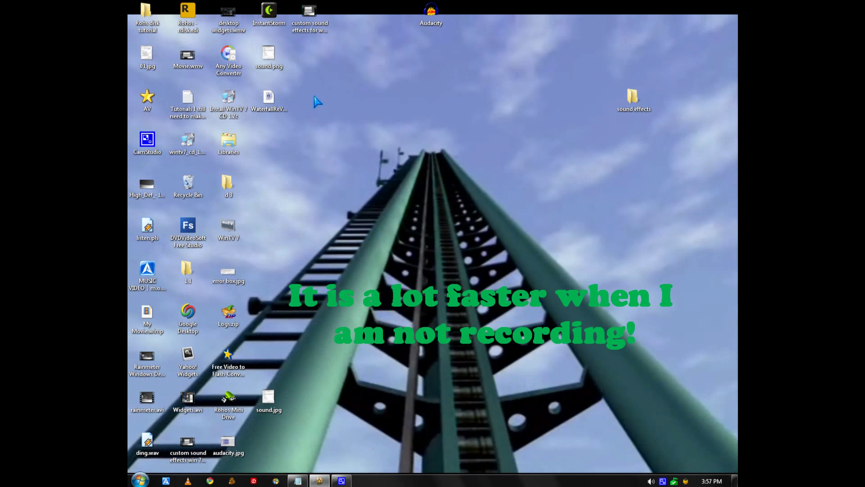